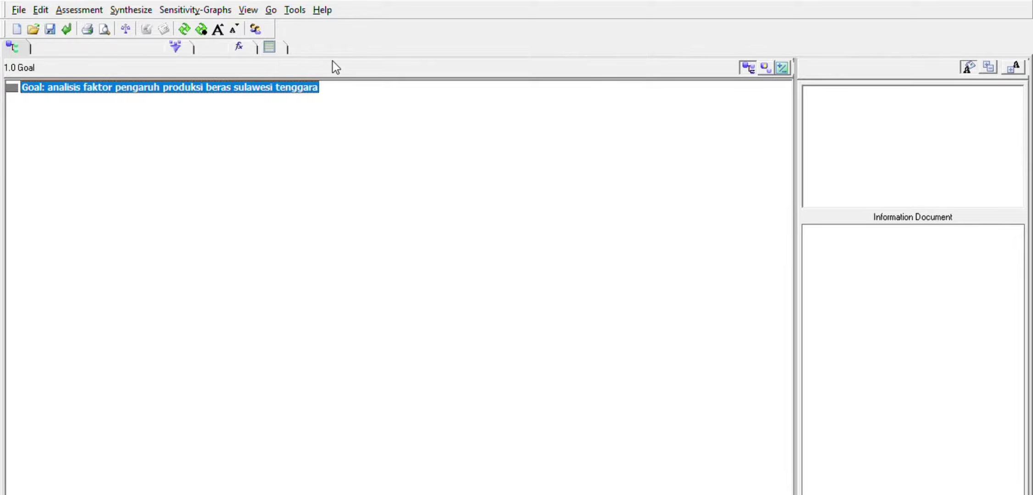
Step: Add the criteria luas lahan, jumlah tenaga kerja and cuaca beneath the goal
key("Insert")
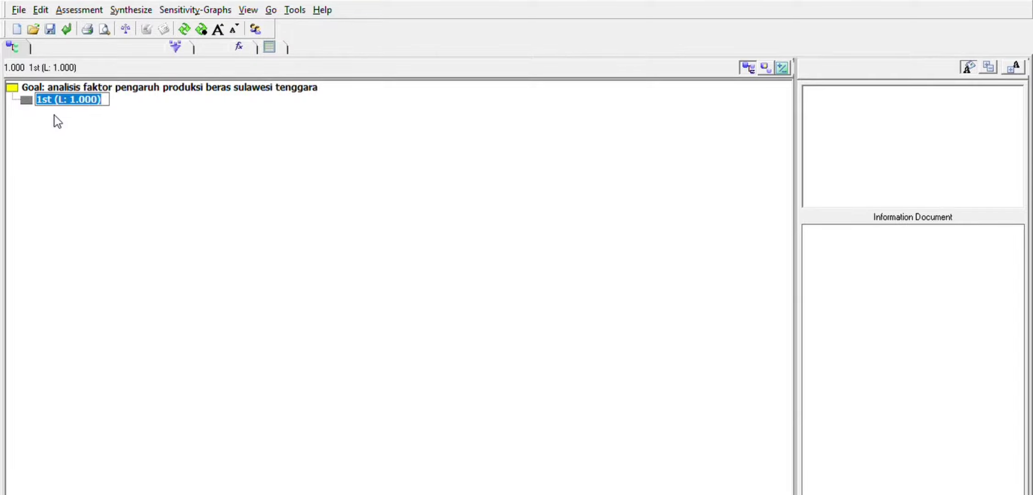
type("luas")
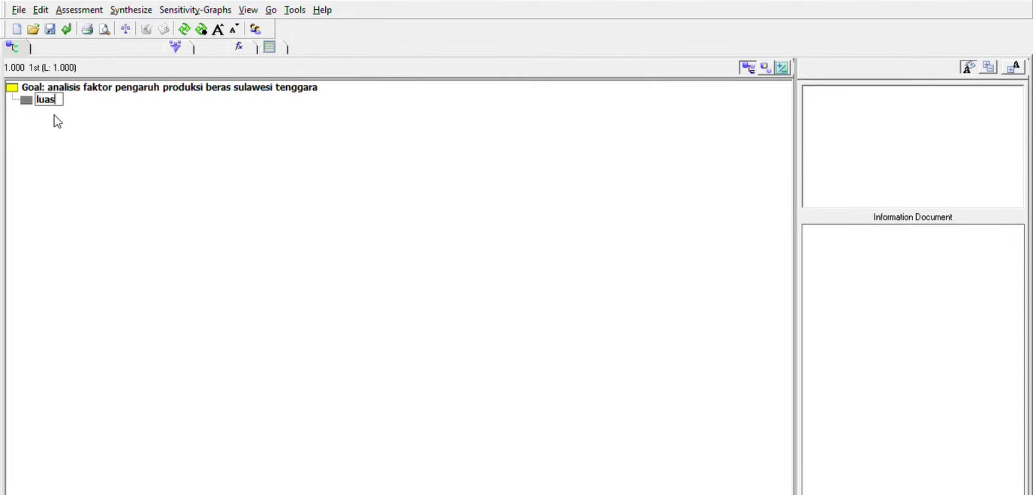
type(" lahan")
key("Return")
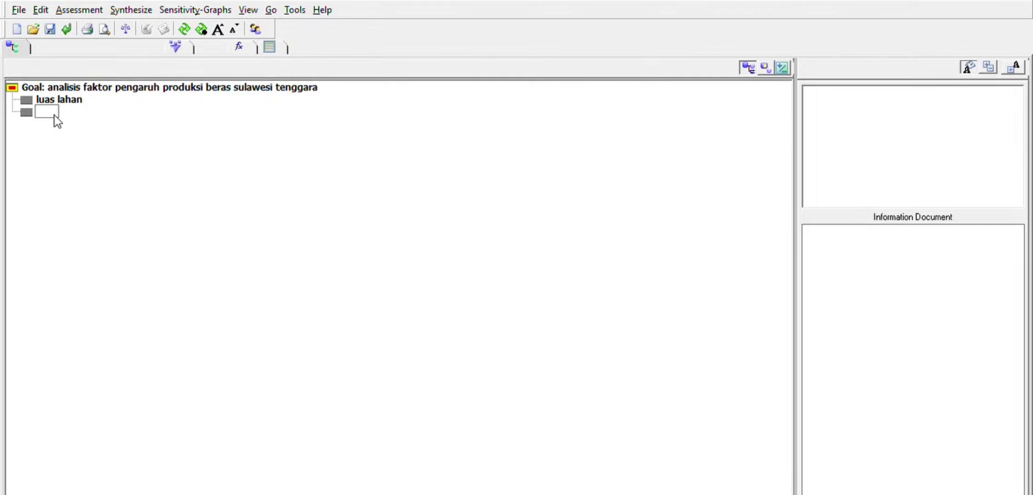
type("jumlah tenaga kerja")
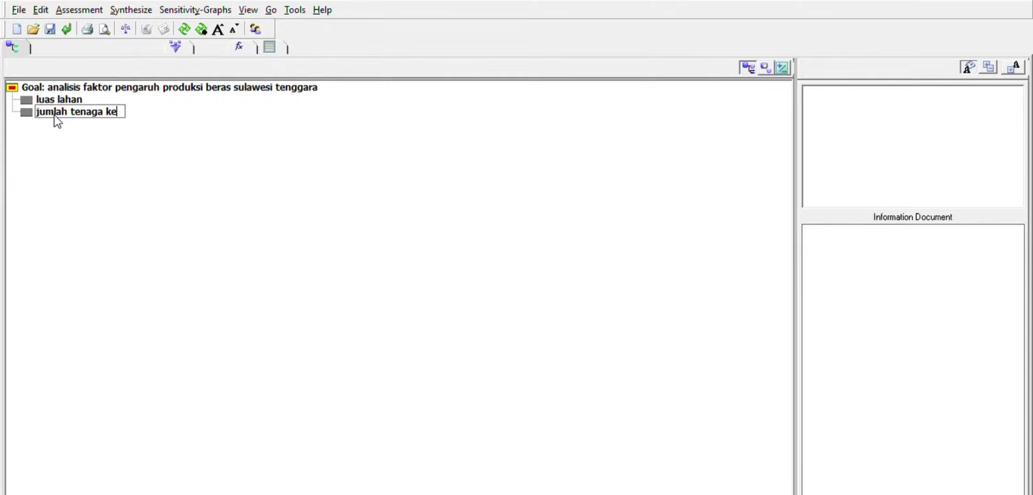
key("Return")
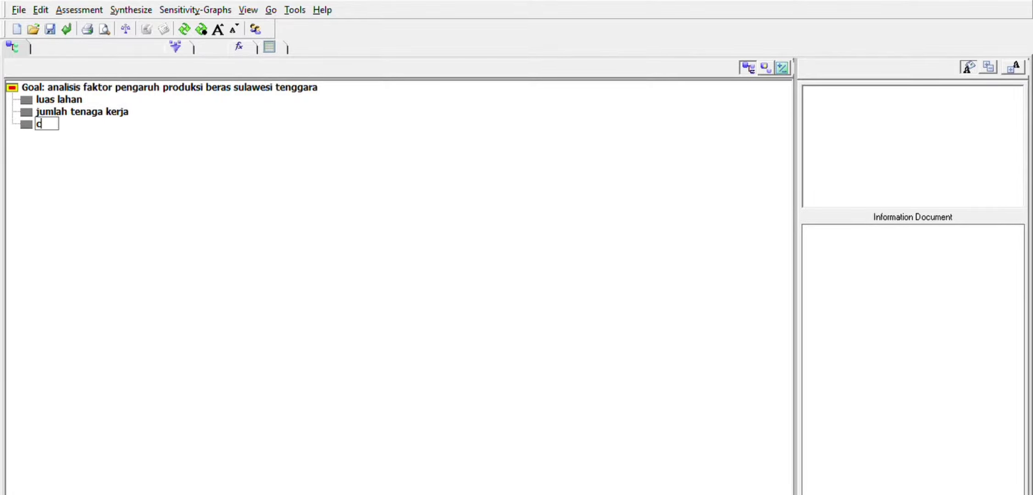
key("Return")
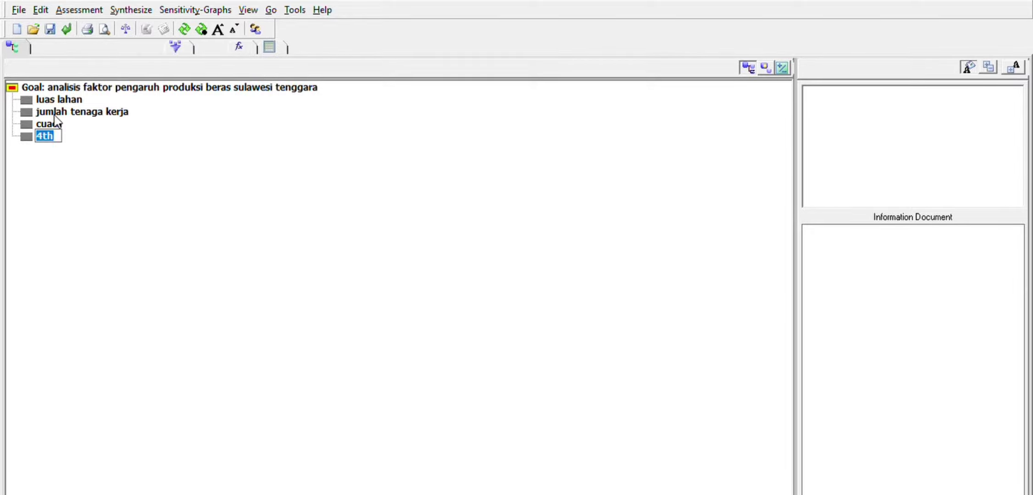
type("pendapatan")
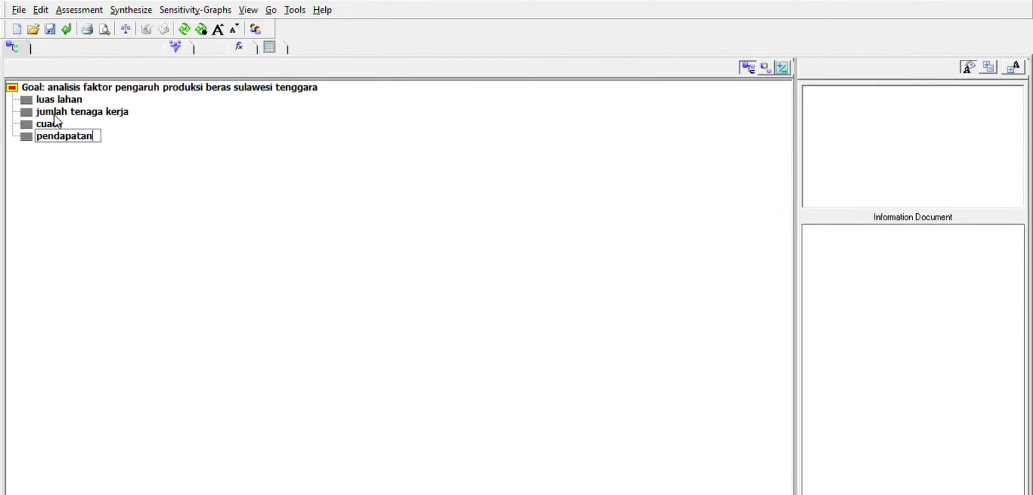
type(" rumah tan")
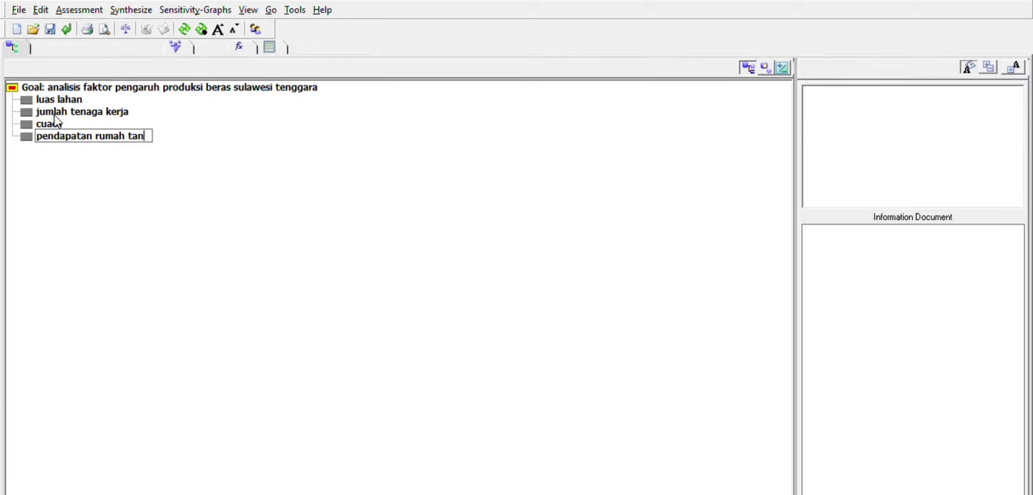
type("gi")
key("BackSpace")
key("BackSpace")
key("BackSpace")
key("BackSpace")
key("BackSpace")
key("BackSpace")
key("BackSpace")
key("BackSpace")
key("BackSpace")
key("BackSpace")
key("BackSpace")
type("perk")
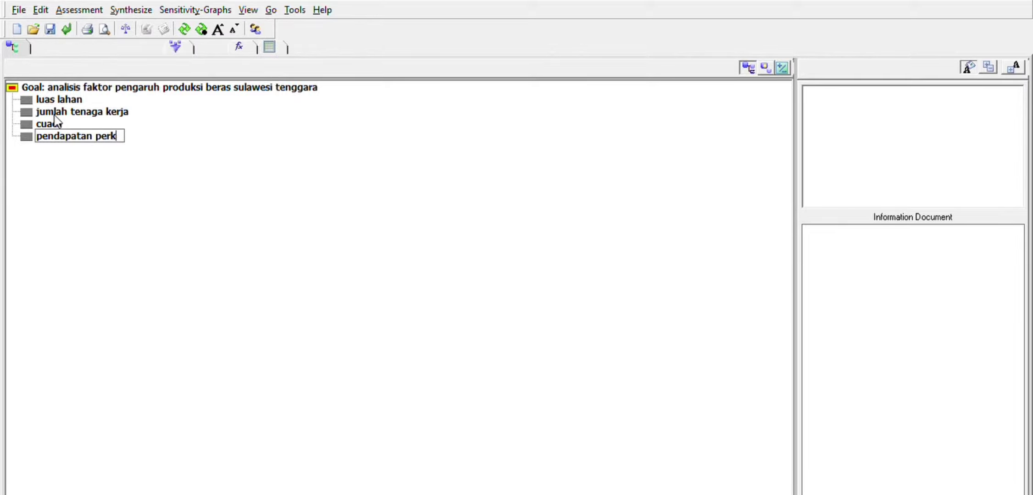
type("apita")
key("Escape")
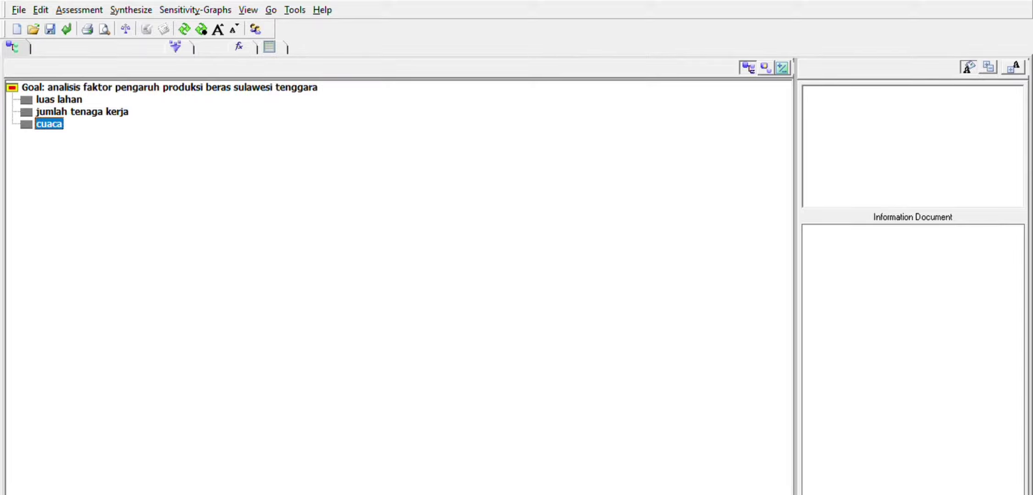
Step: Add konawe, kendari and kolaka as the alternatives of the decision model
left_click(1022, 32)
left_click(615, 196)
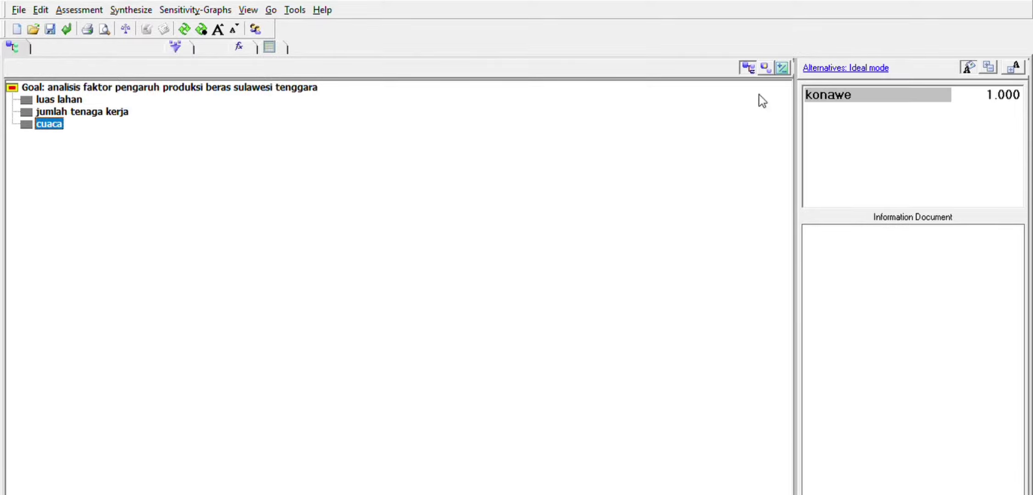
left_click(1021, 33)
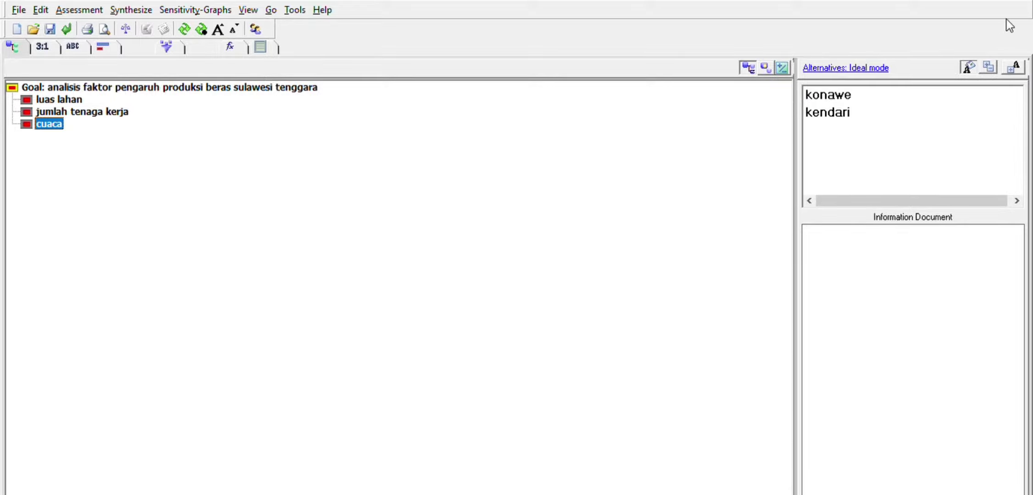
left_click(816, 71)
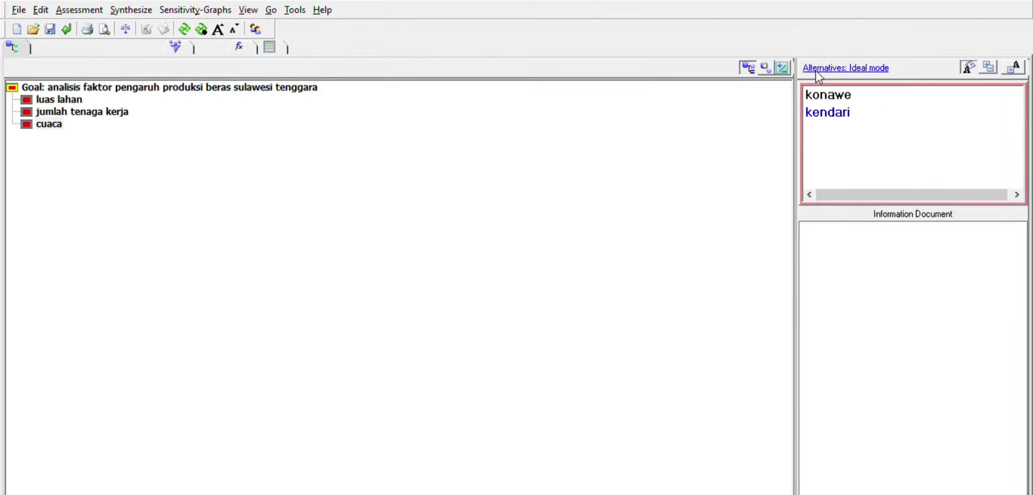
left_click(758, 77)
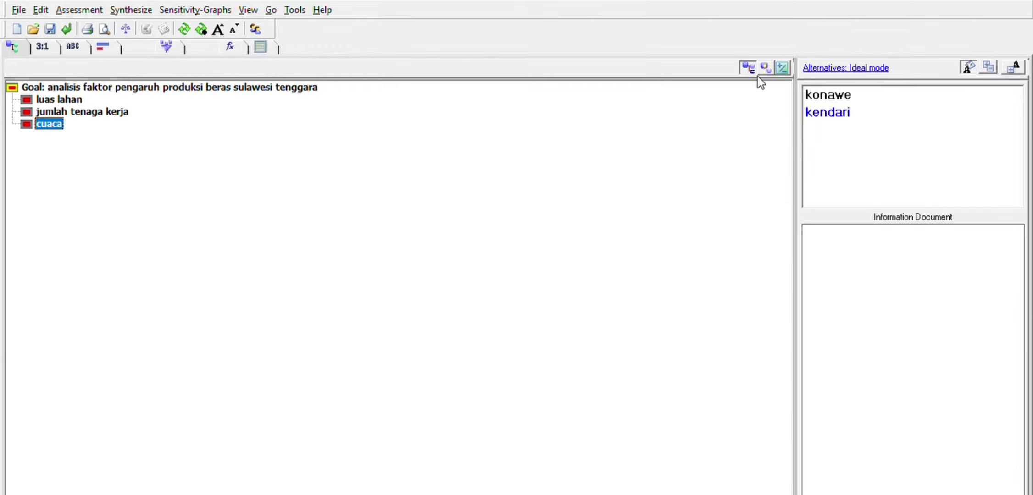
left_click(83, 47)
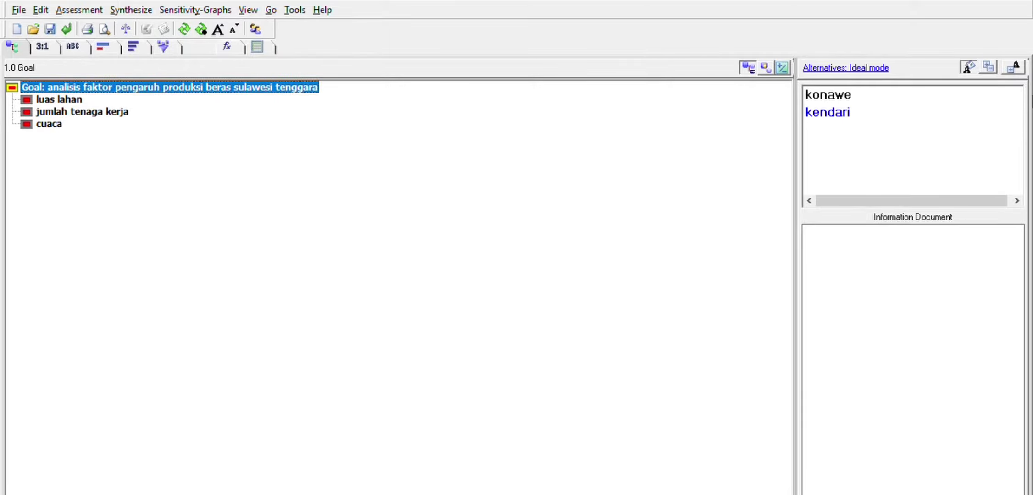
left_click(1018, 23)
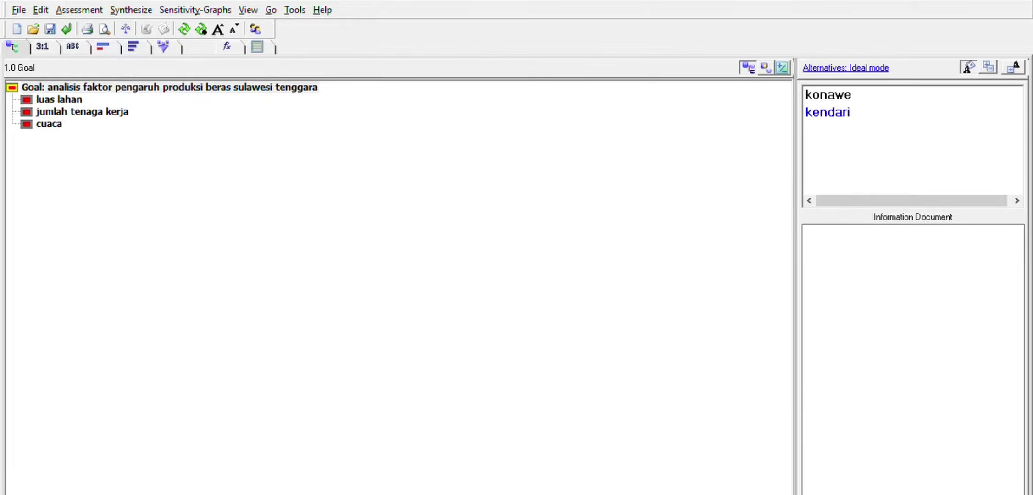
left_click(612, 197)
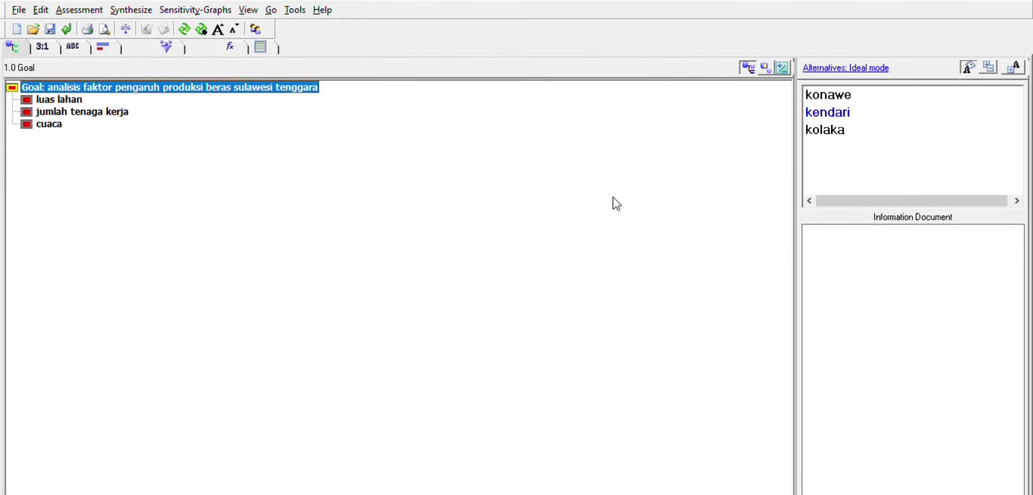
left_click(823, 70)
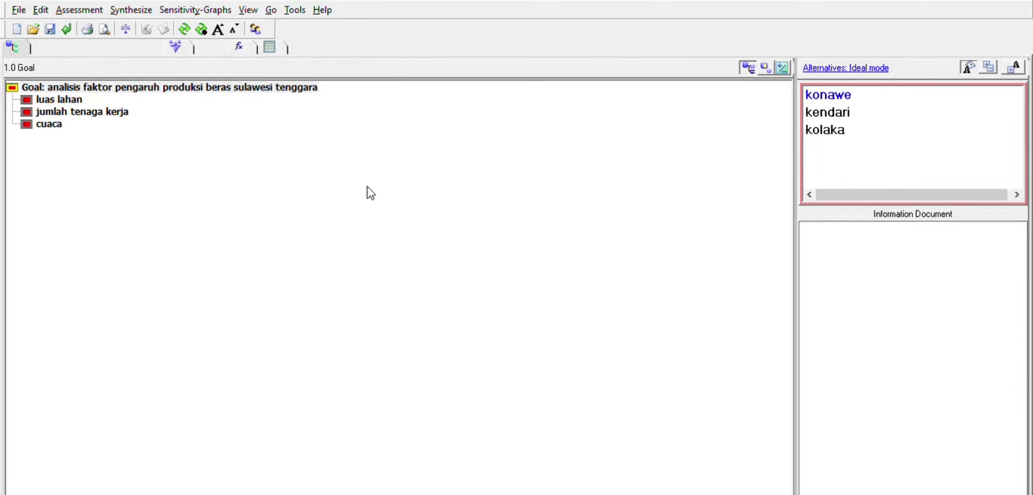
Step: Compare the goal's criteria pairwise: luas lahan 4 over jumlah tenaga kerja, cuaca 3 over luas lahan, cuaca favoured over jumlah tenaga kerja; record the judgments
left_click(67, 49)
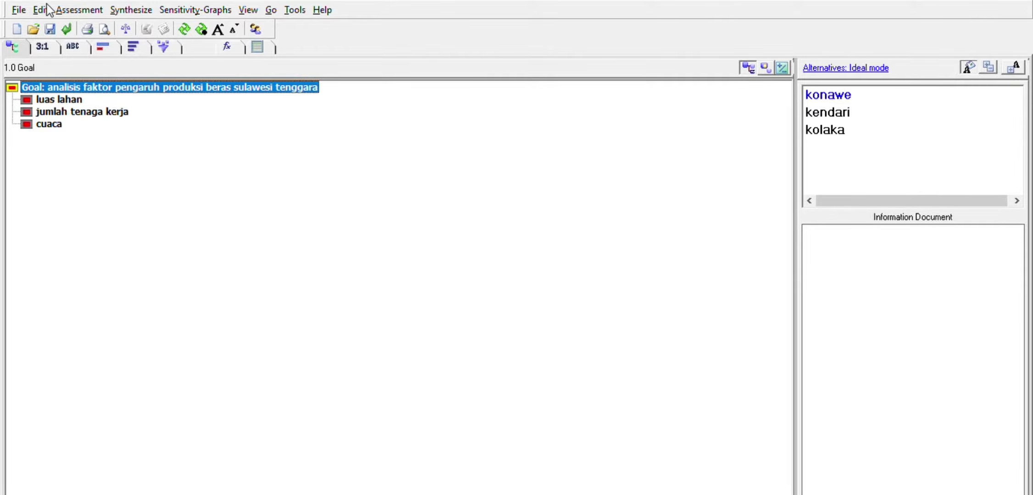
left_click(45, 46)
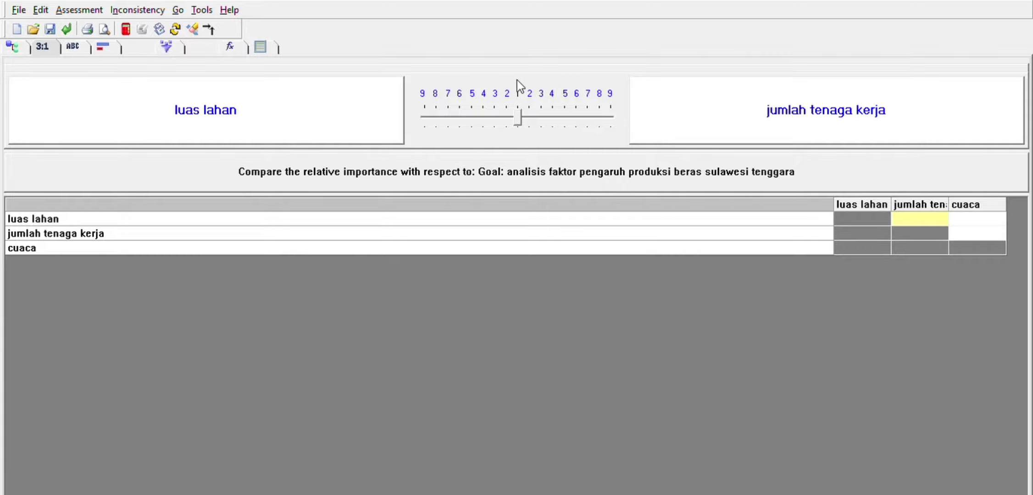
left_click_drag(518, 80, 540, 72)
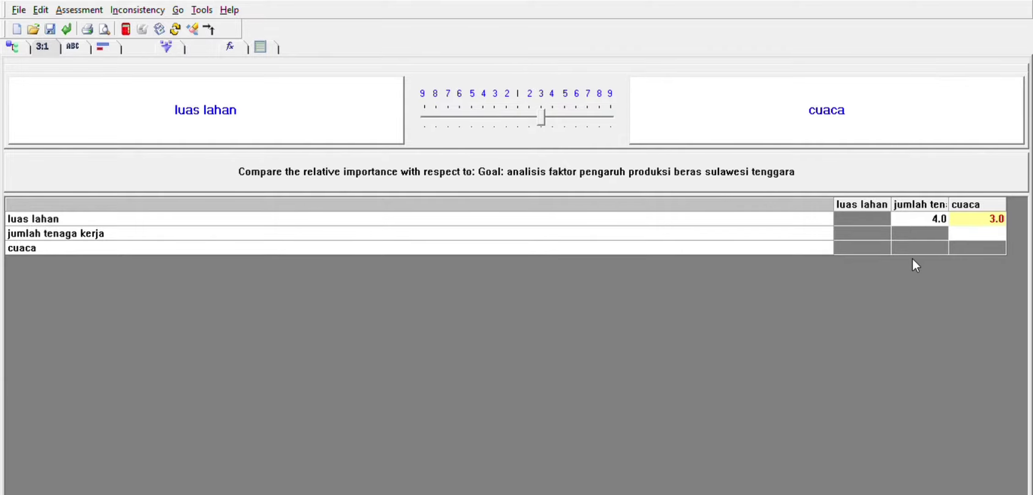
left_click(978, 192)
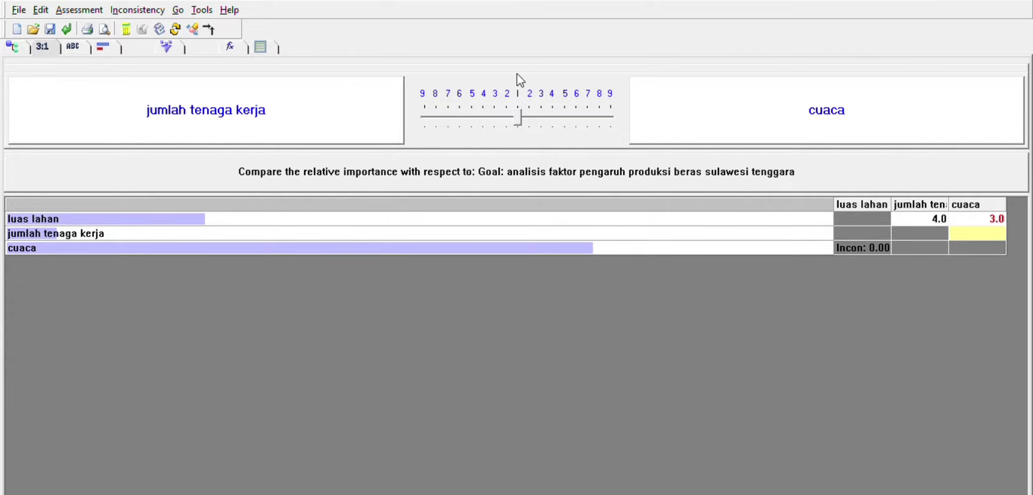
left_click_drag(518, 74, 536, 76)
left_click(495, 267)
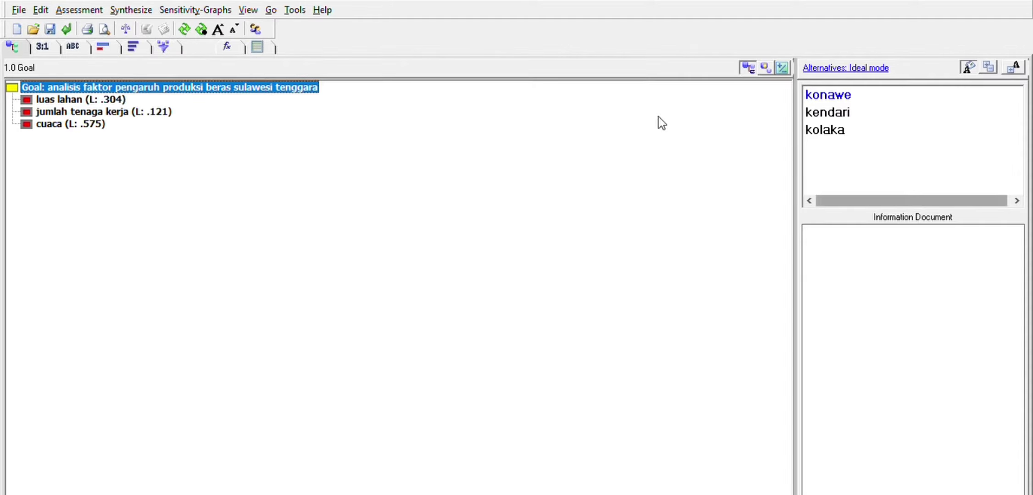
Step: Compare the alternatives for luas lahan: kendari 3 over konawe, konawe 3 over kolaka, kendari favoured over kolaka; record the judgments
key("Down")
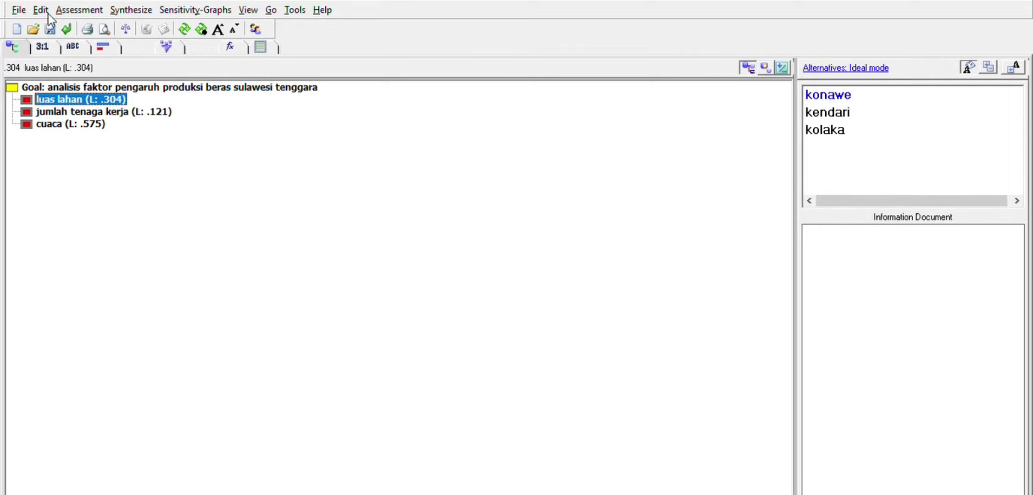
left_click(43, 47)
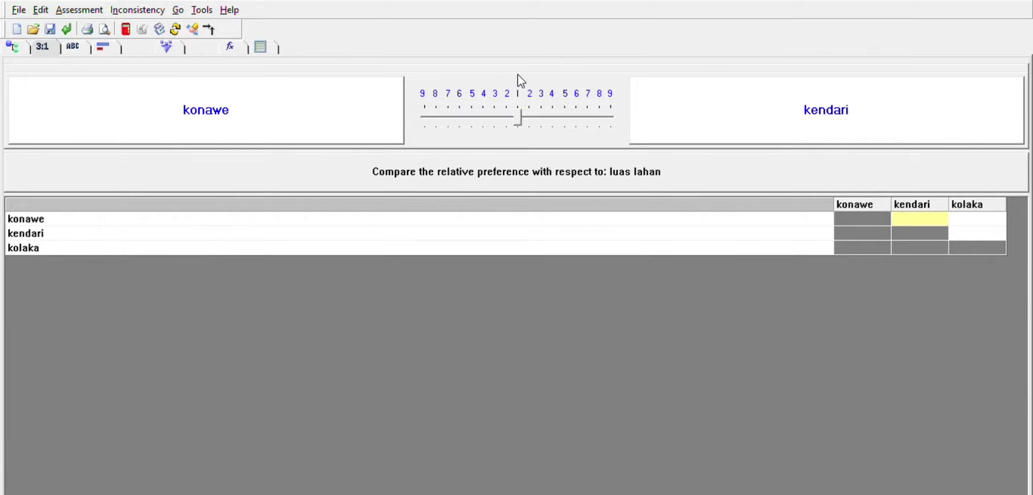
left_click_drag(518, 76, 541, 74)
left_click(988, 219)
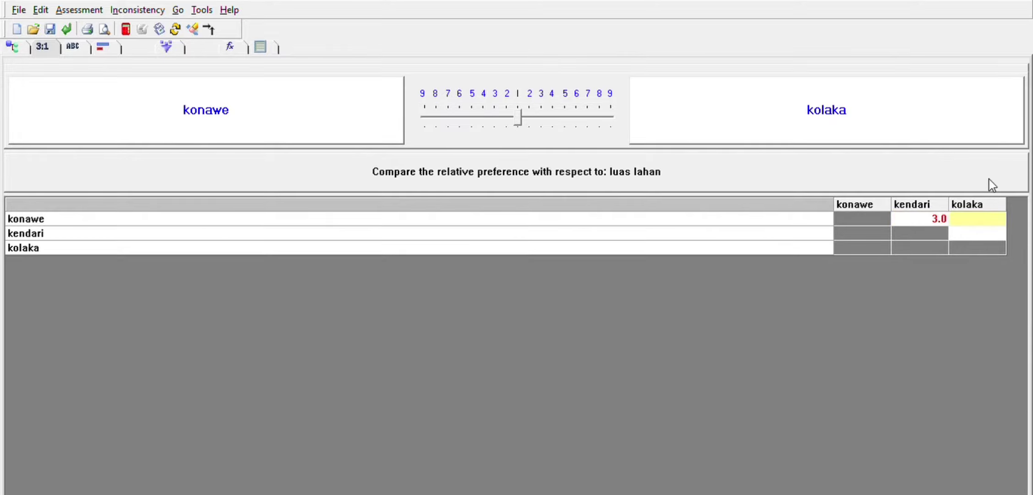
left_click(520, 74)
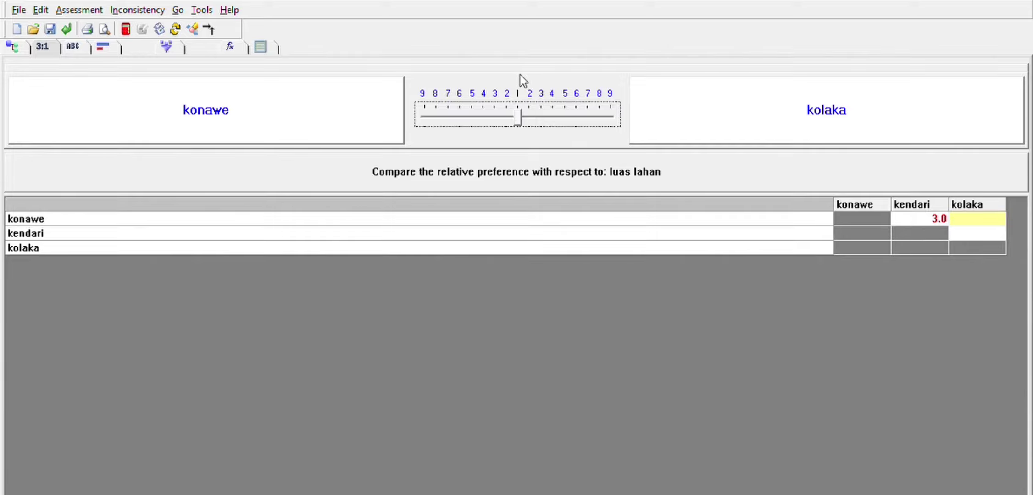
left_click_drag(520, 74, 493, 73)
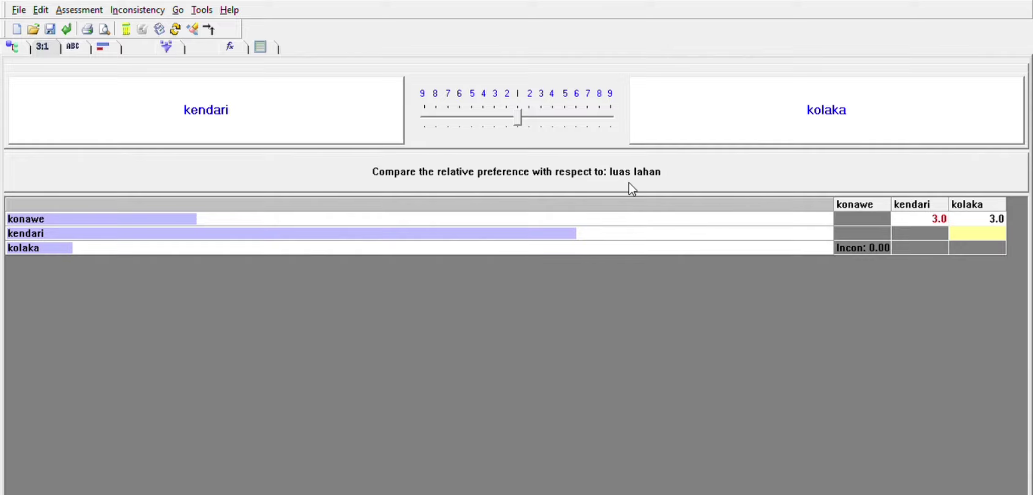
left_click(522, 75)
left_click(492, 72)
left_click(492, 267)
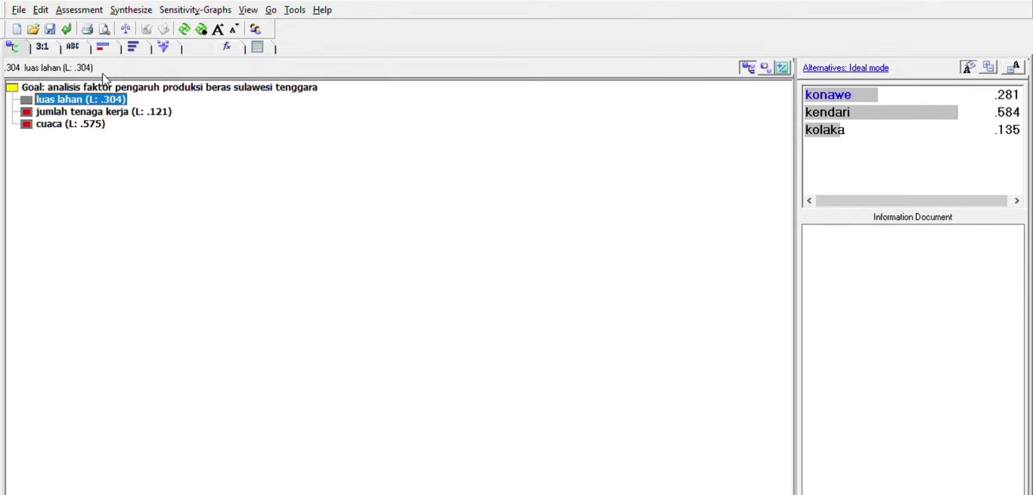
Step: Compare the alternatives for jumlah tenaga kerja: kendari 3 over konawe, konawe 4 over kolaka, kendari 4 over kolaka; record the judgments
key("Down")
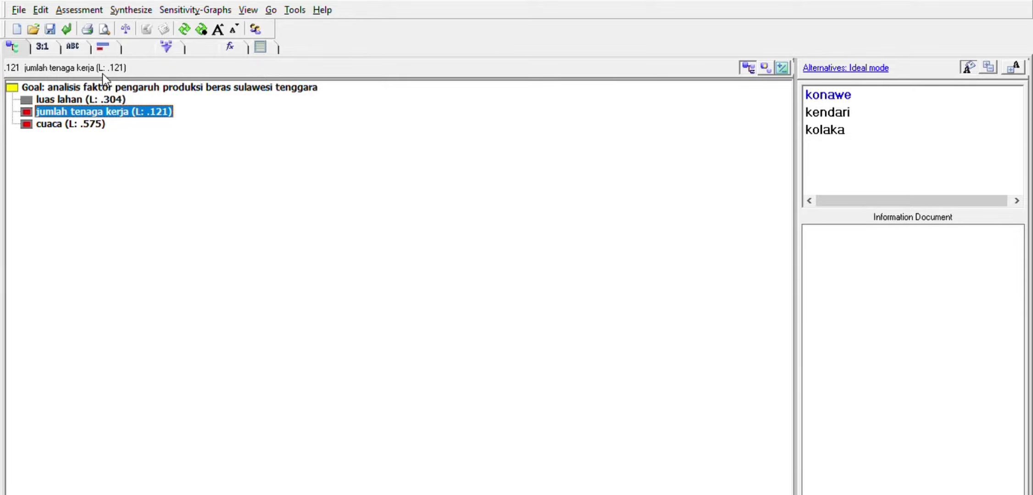
left_click(42, 47)
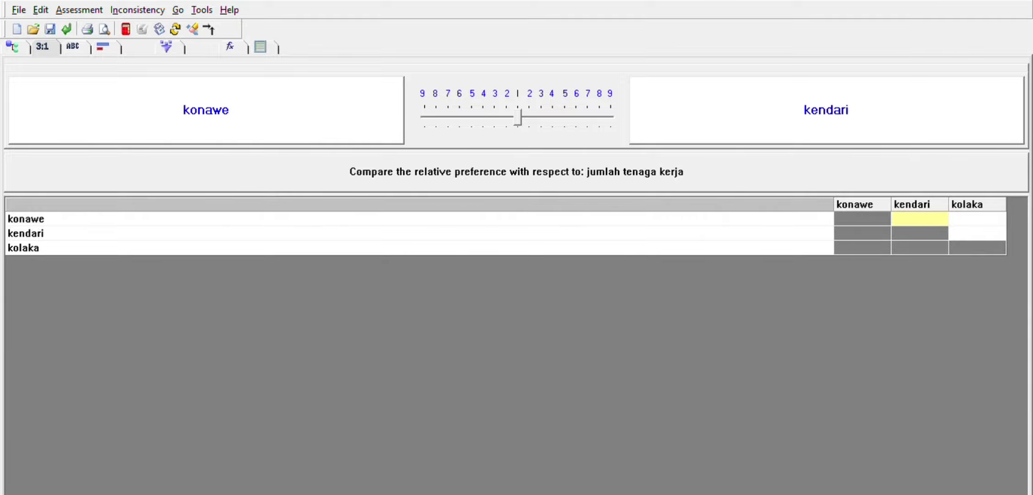
left_click(518, 117)
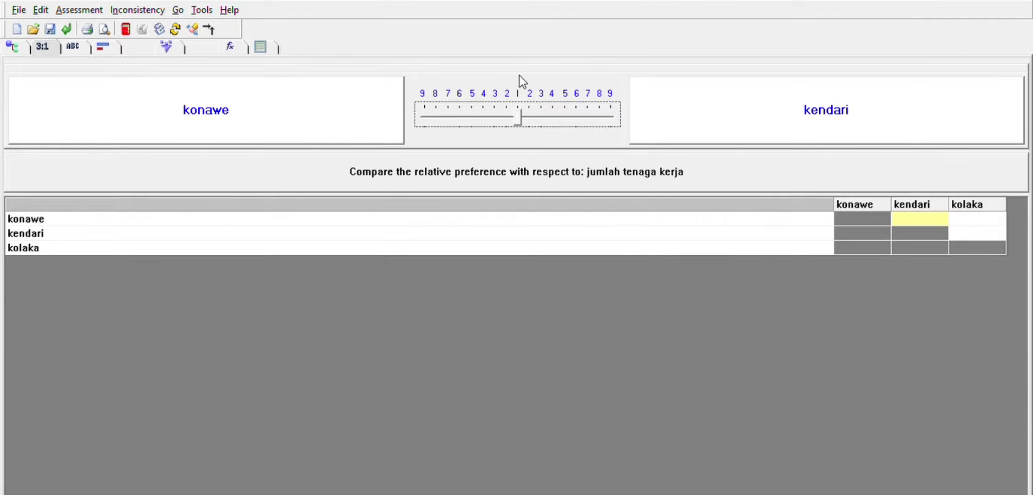
left_click_drag(518, 118, 551, 118)
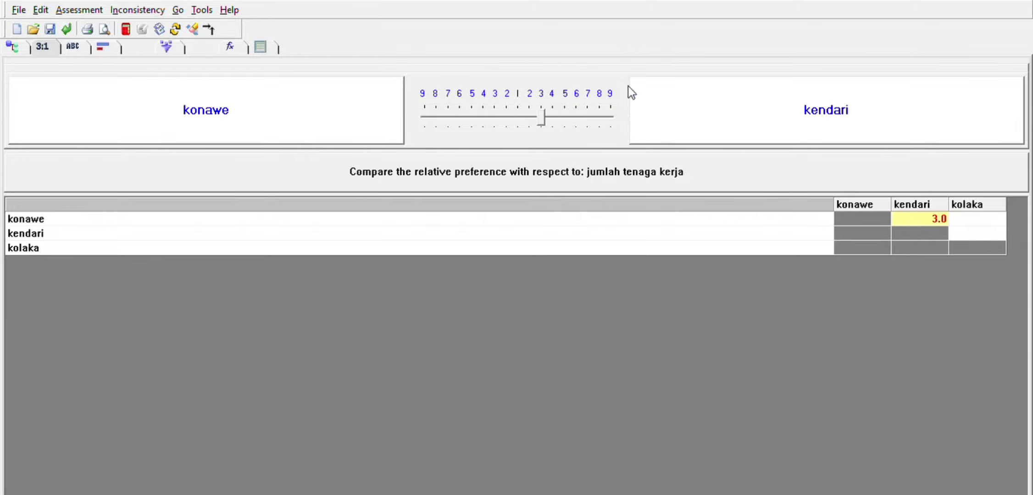
left_click(978, 219)
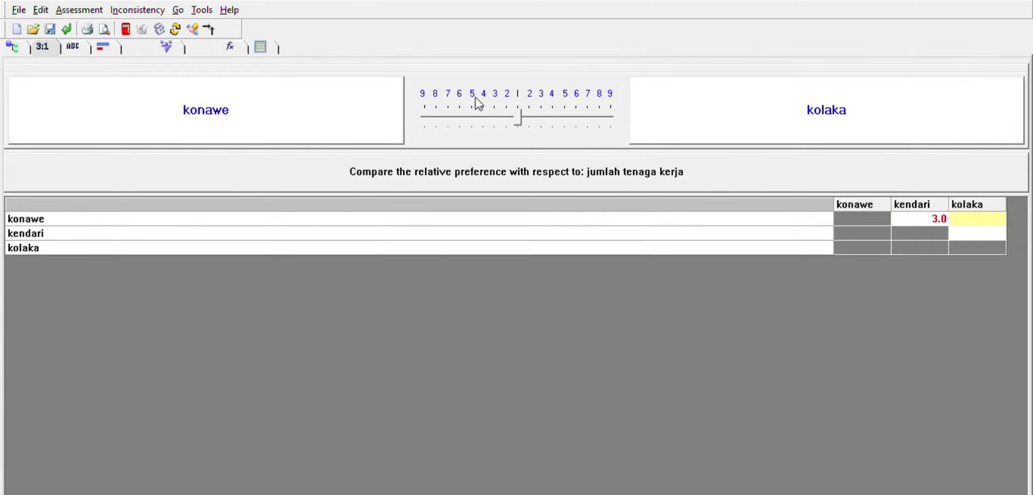
mouse_move(516, 118)
left_mouse_down()
mouse_move(502, 118)
mouse_move(537, 117)
mouse_move(483, 118)
left_mouse_up()
left_click(963, 233)
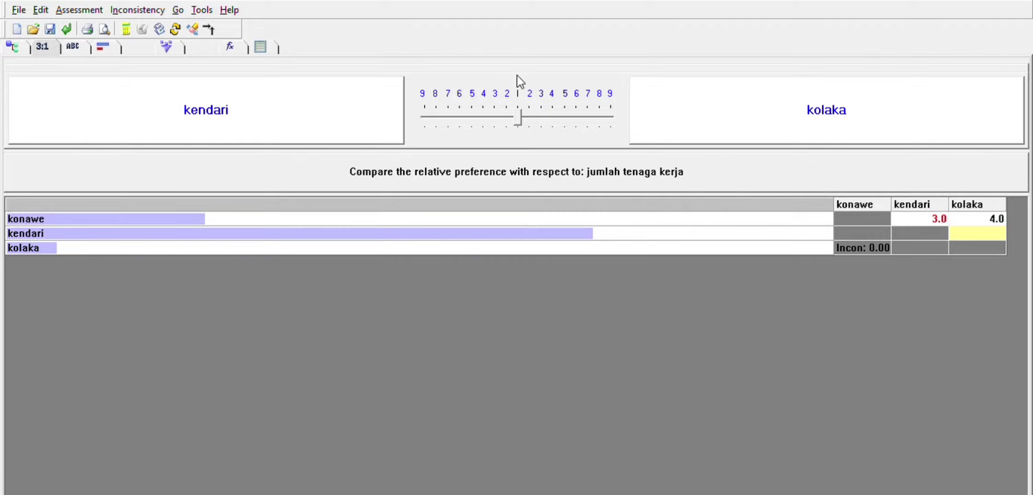
left_click_drag(518, 118, 485, 117)
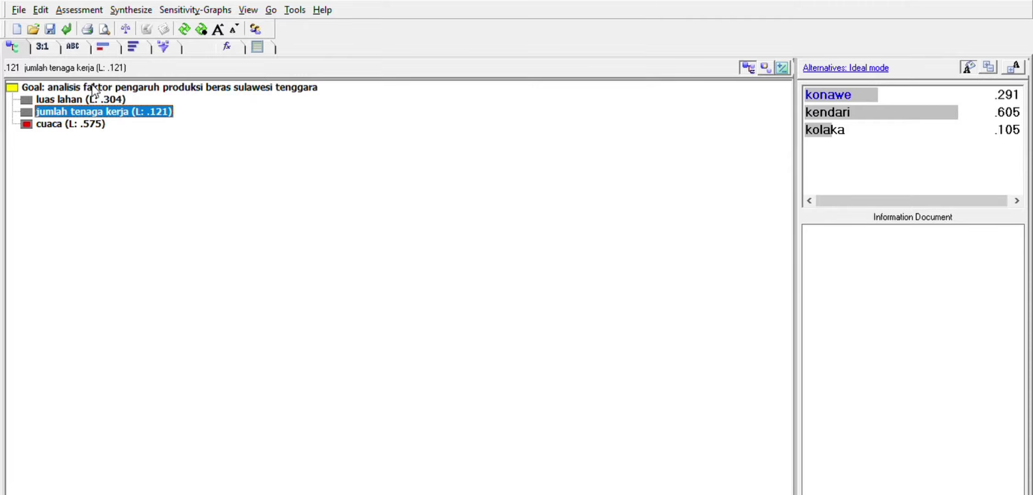
Step: Compare the alternatives for cuaca: kendari 3 over konawe, konawe 4 over kolaka, kendari 4 over kolaka; record the judgments
key("Down")
key("F2")
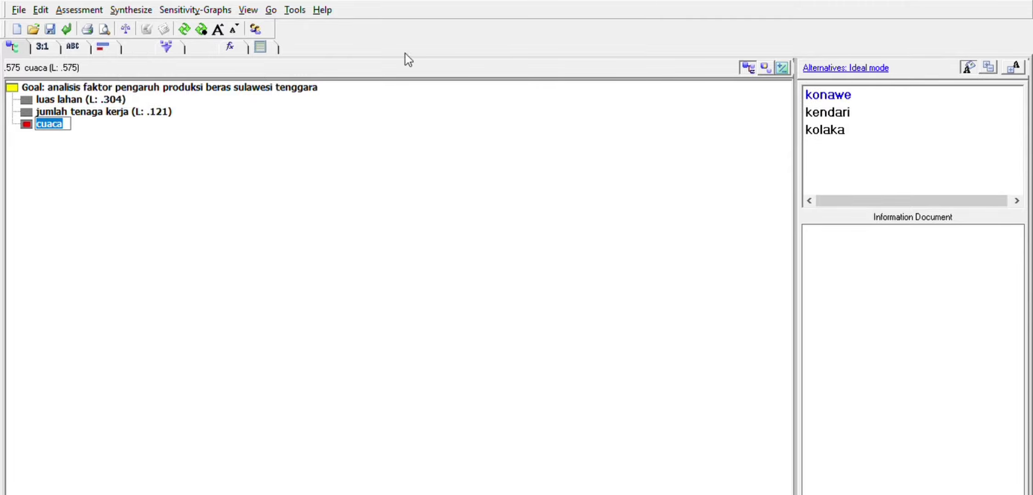
left_click(42, 47)
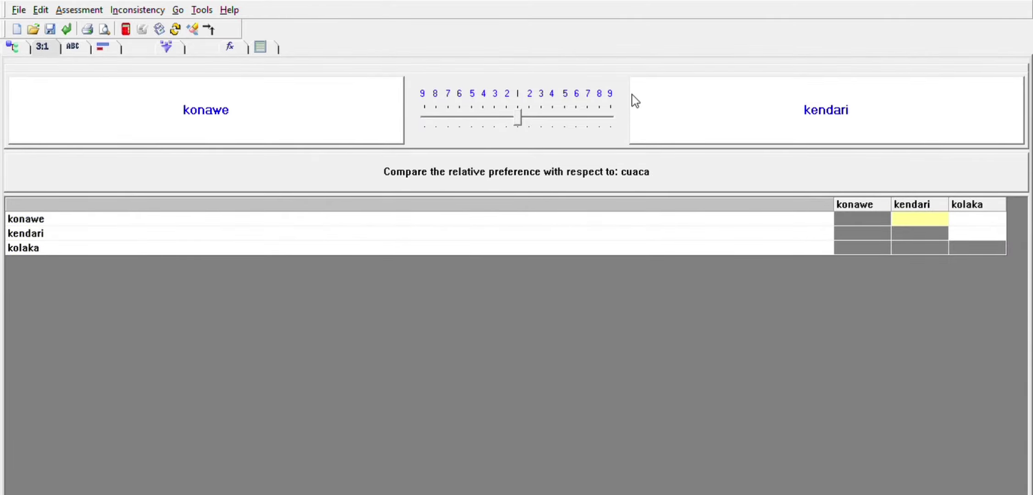
left_click_drag(518, 76, 540, 80)
left_click(976, 219)
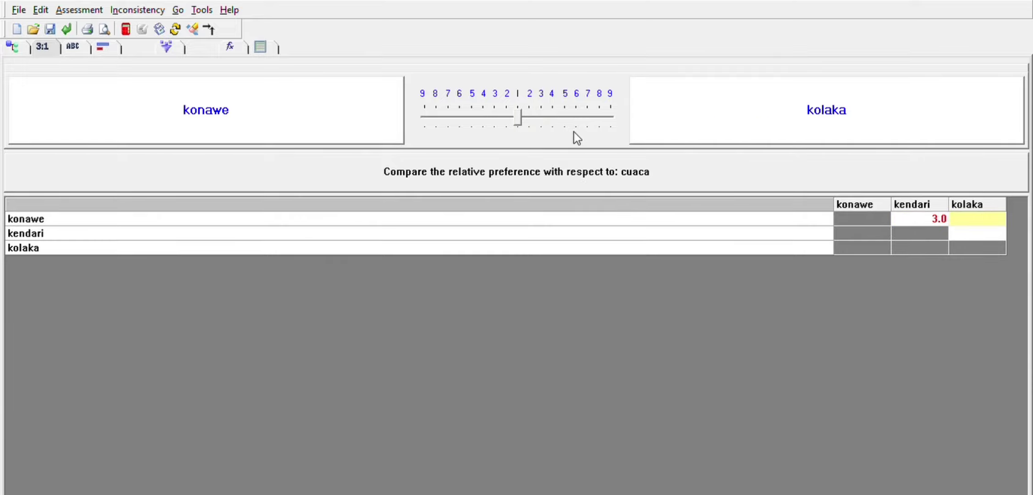
left_click_drag(519, 78, 482, 74)
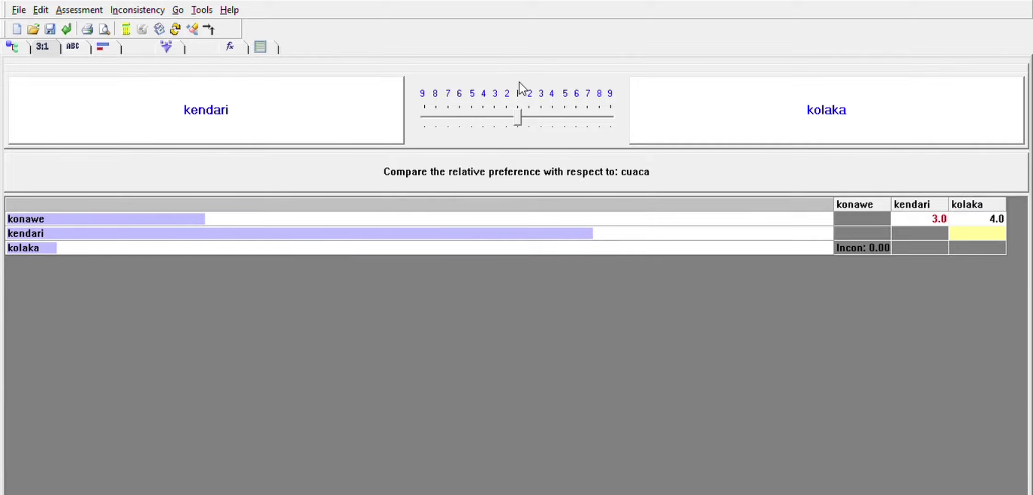
left_click_drag(519, 82, 484, 79)
left_click(497, 271)
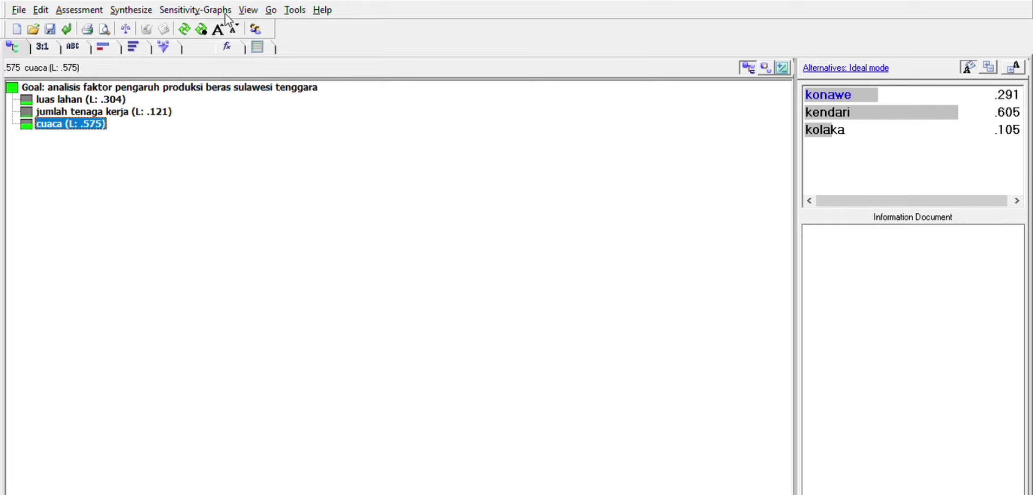
Step: Display the synthesized priorities of the alternatives with respect to cuaca
left_click(138, 9)
left_click(146, 19)
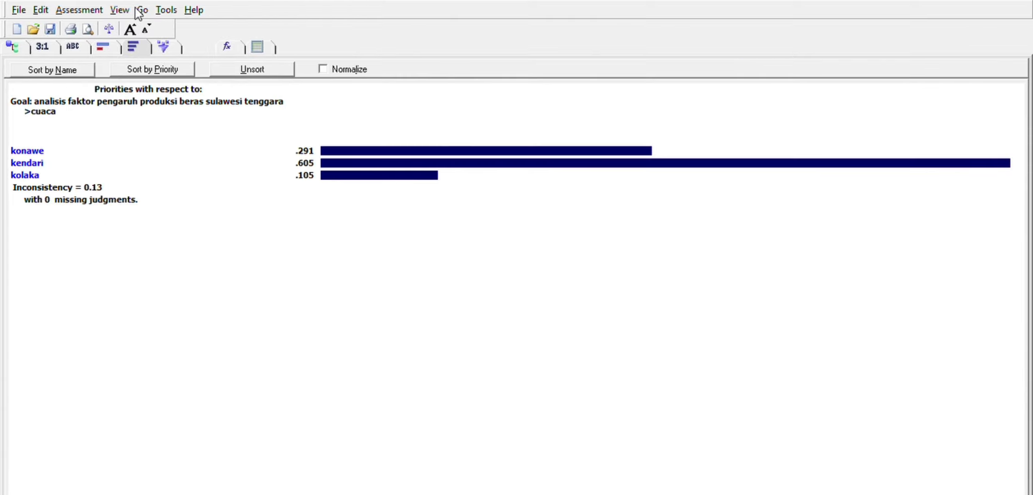